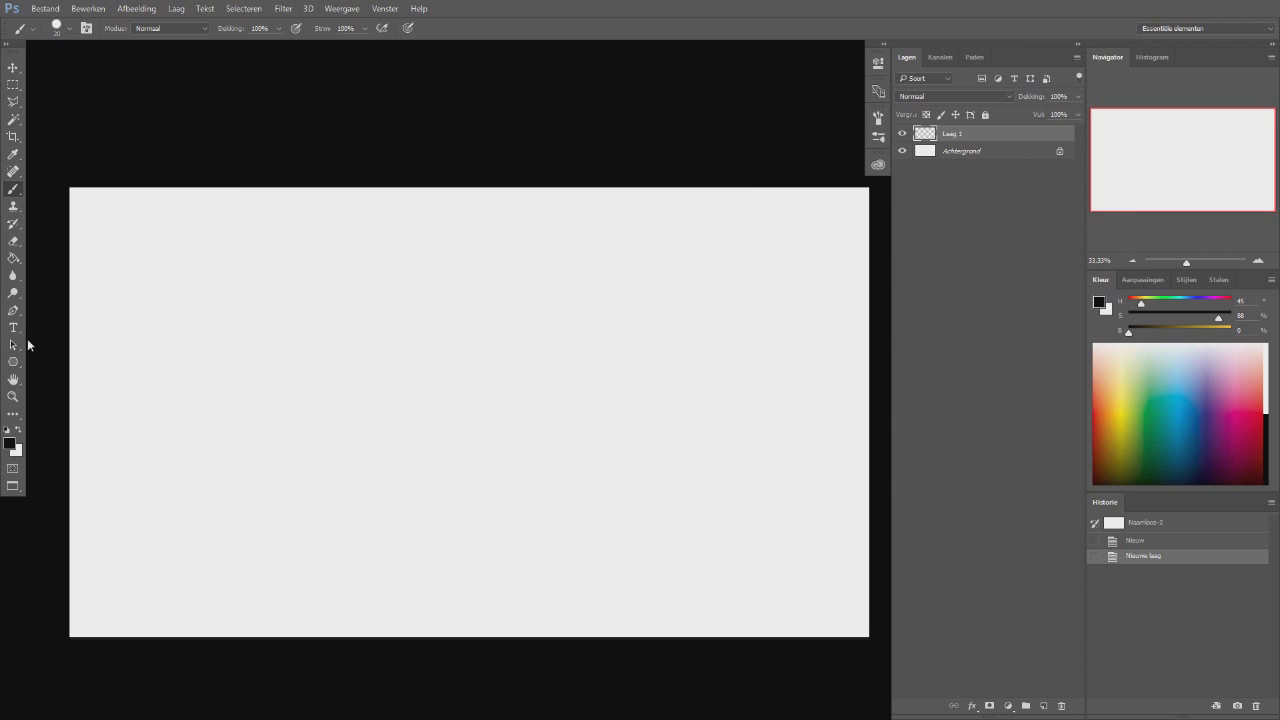
# Select the shape tool and set its fill to No Color.
pyautogui.click(13, 362)
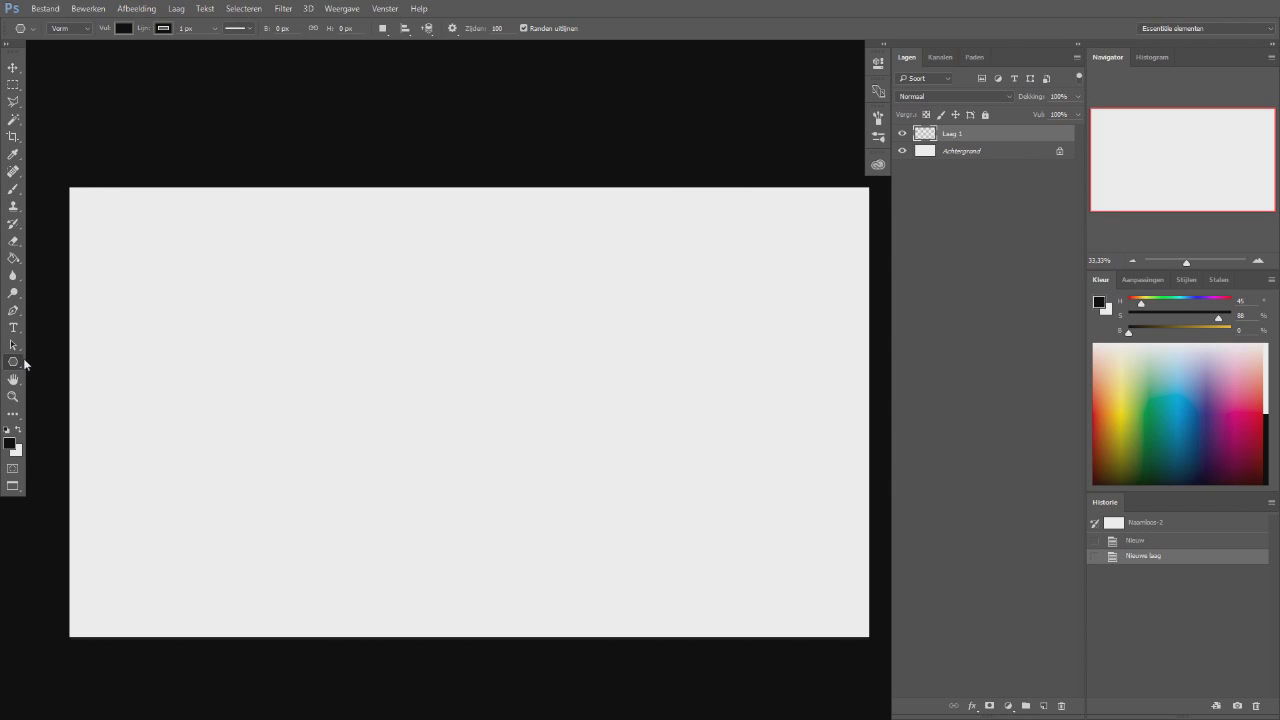
pyautogui.click(163, 28)
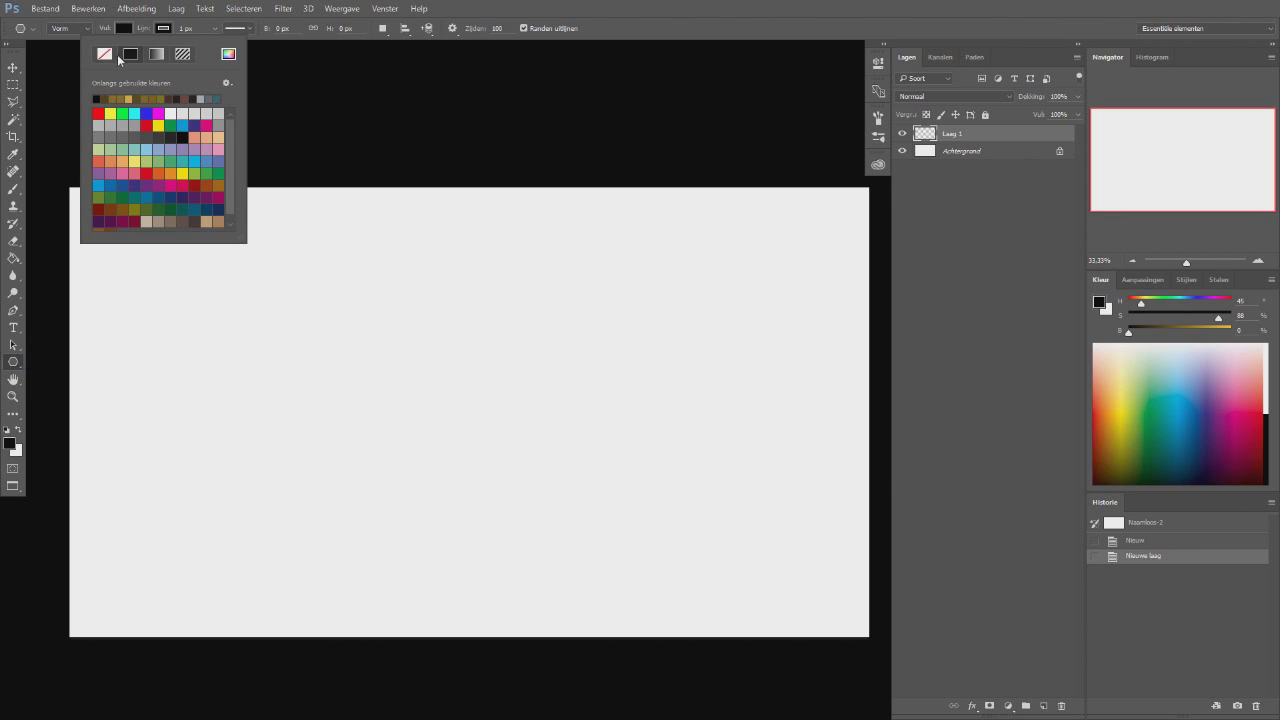
pyautogui.click(125, 29)
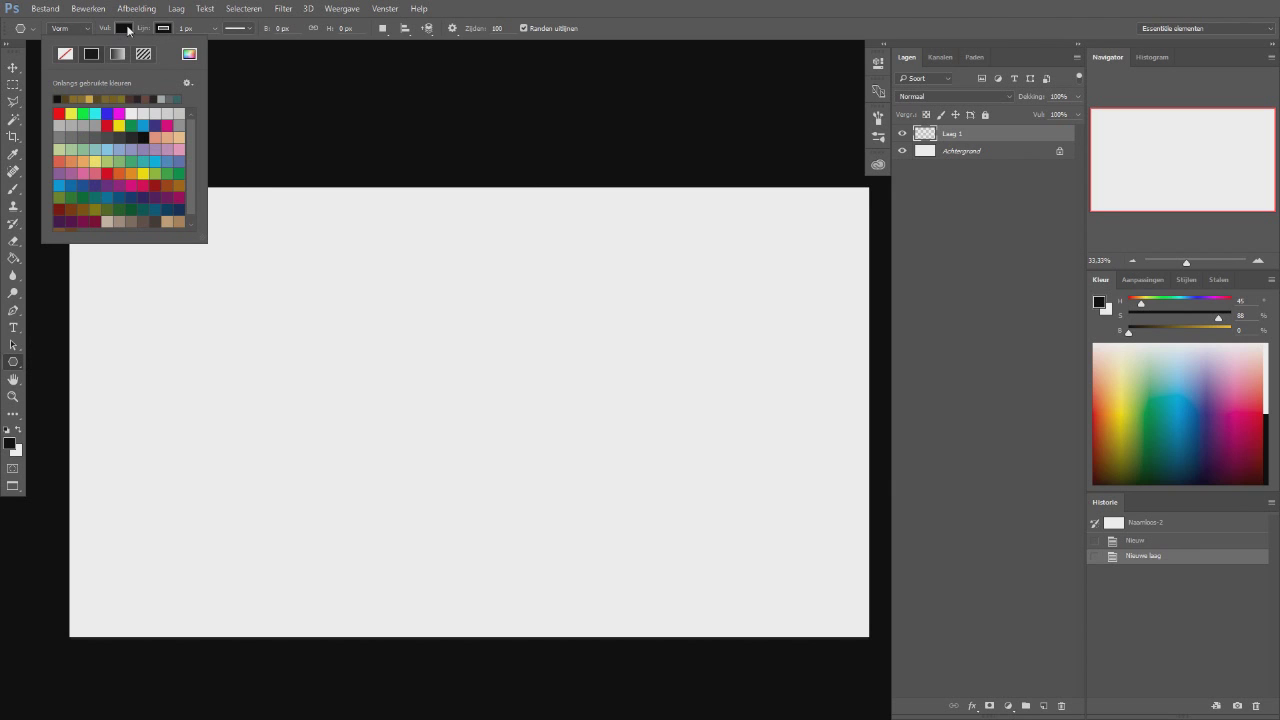
pyautogui.click(65, 54)
# Switch to the Polygon Tool, keeping no fill and a 1 px stroke.
pyautogui.rightClick(14, 362)
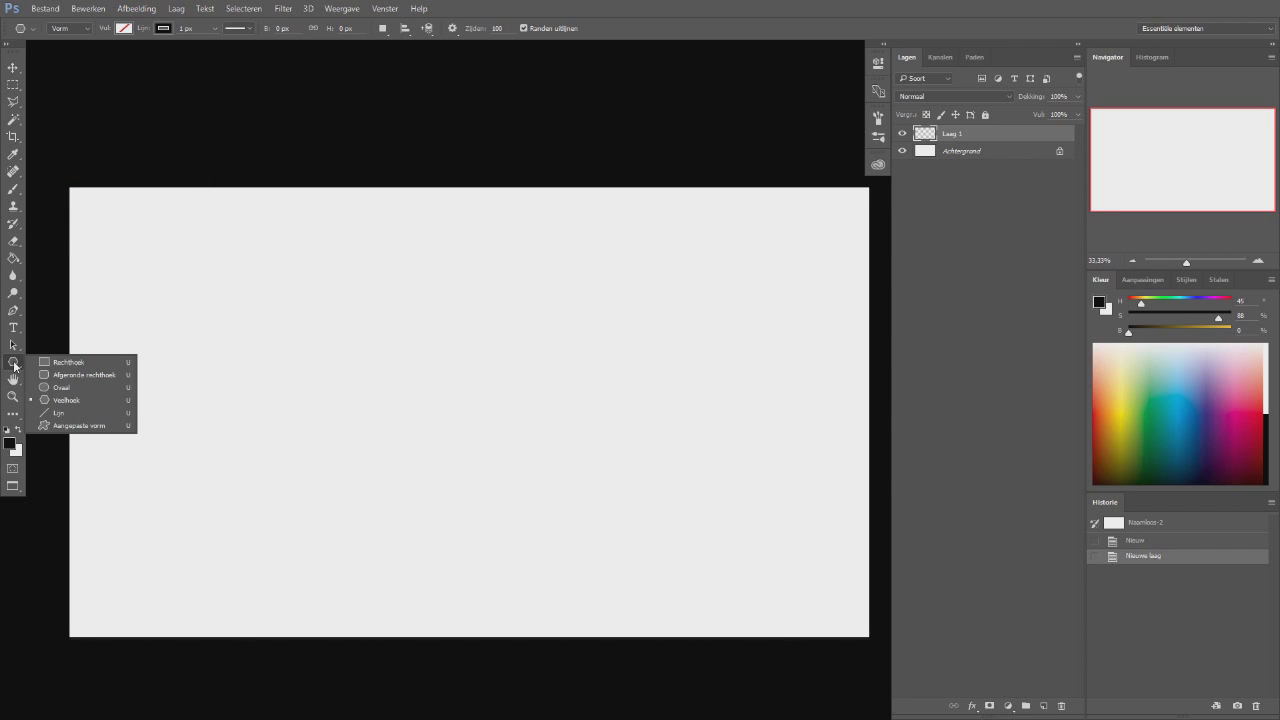
pyautogui.click(97, 400)
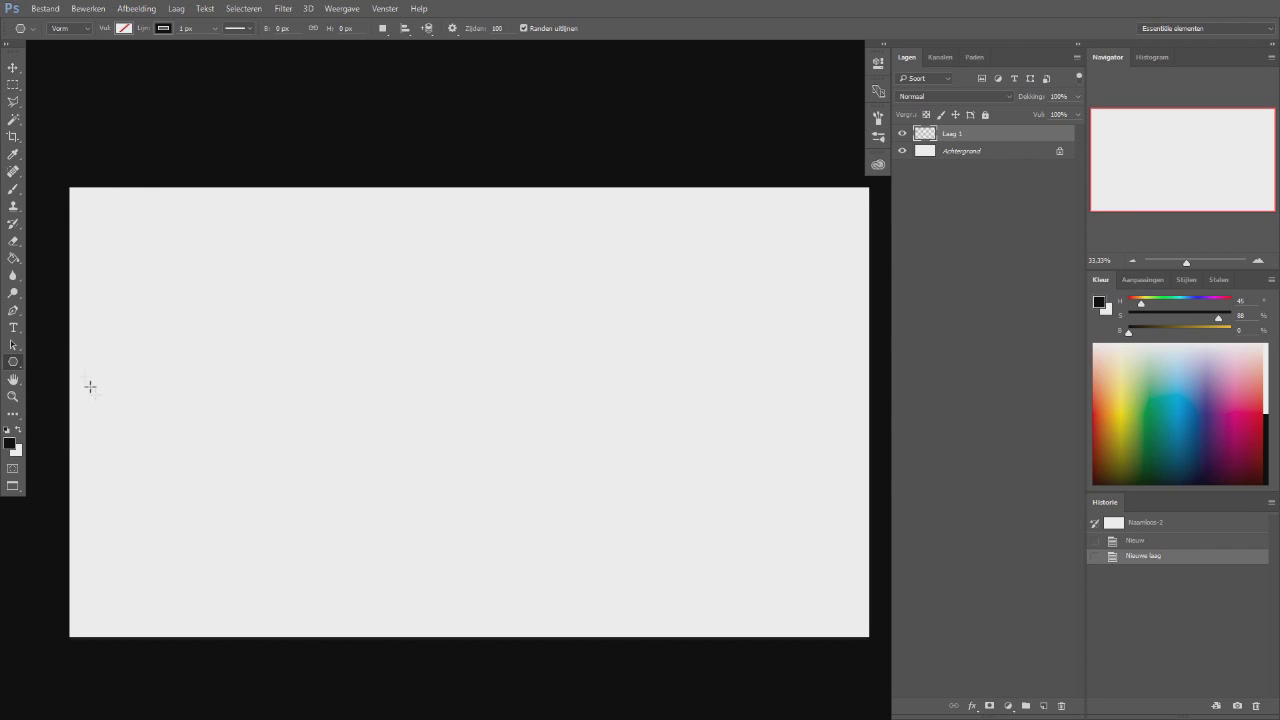
pyautogui.click(127, 31)
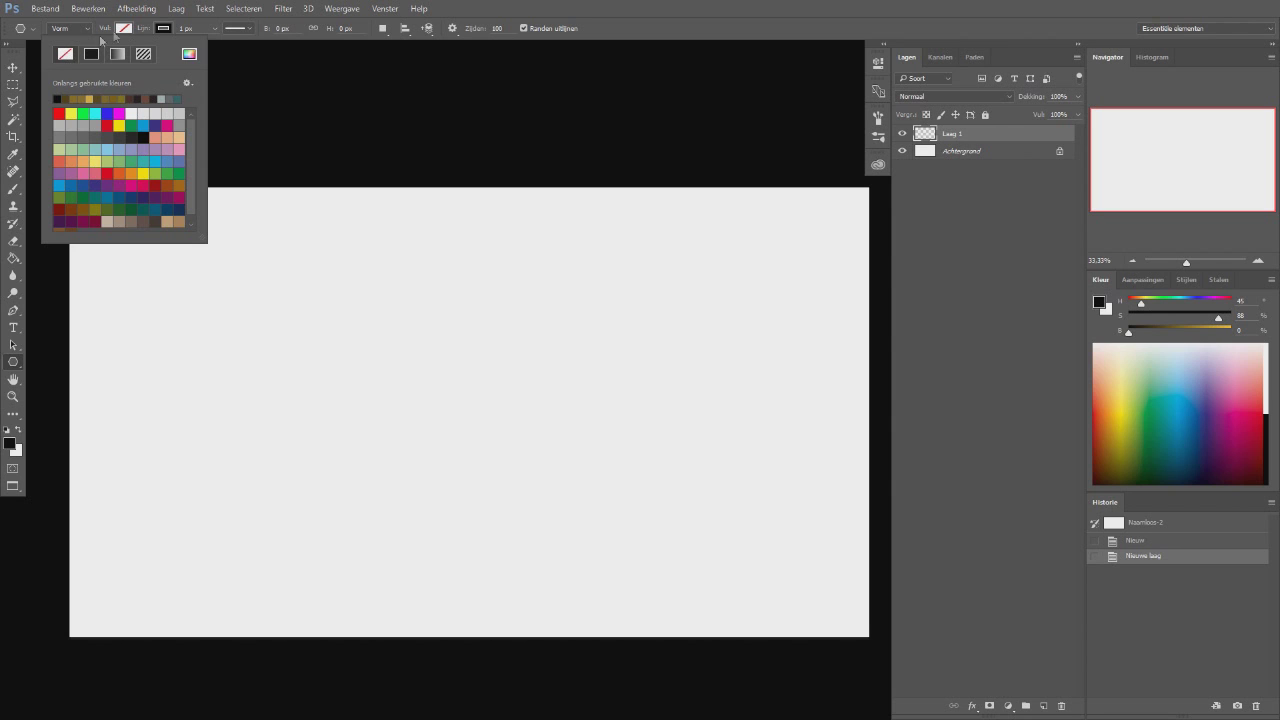
pyautogui.click(166, 30)
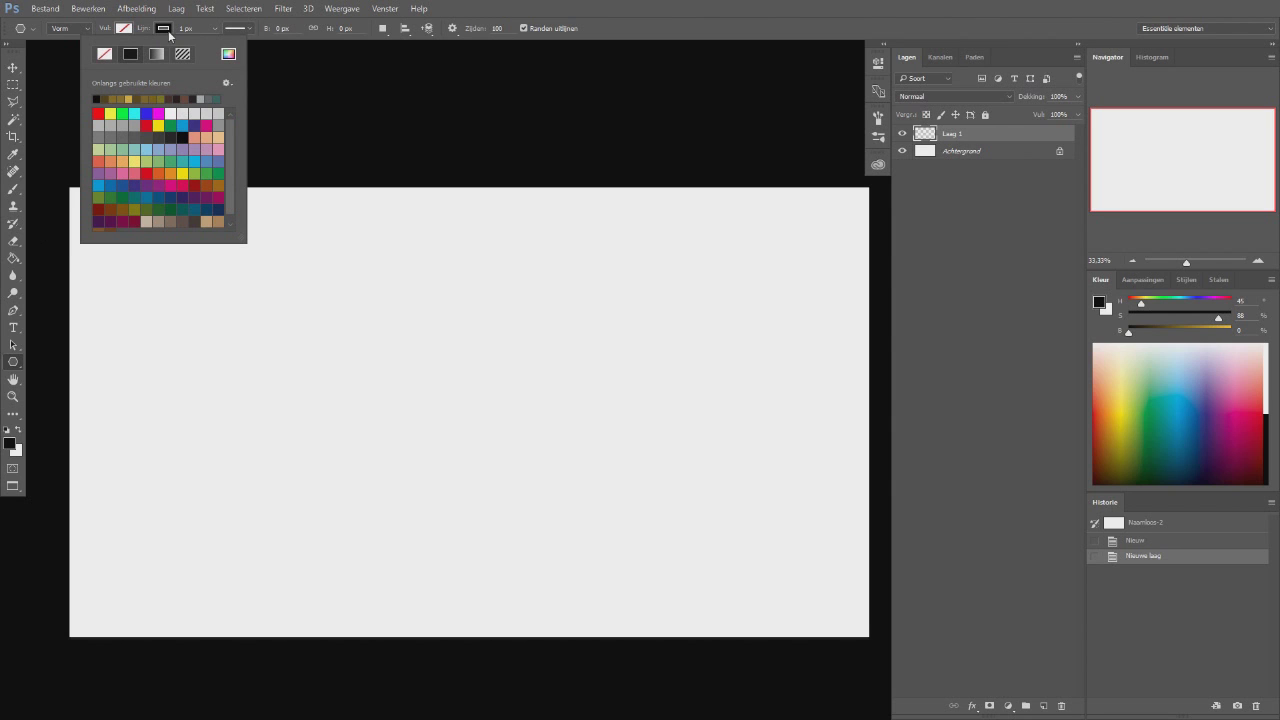
pyautogui.click(452, 28)
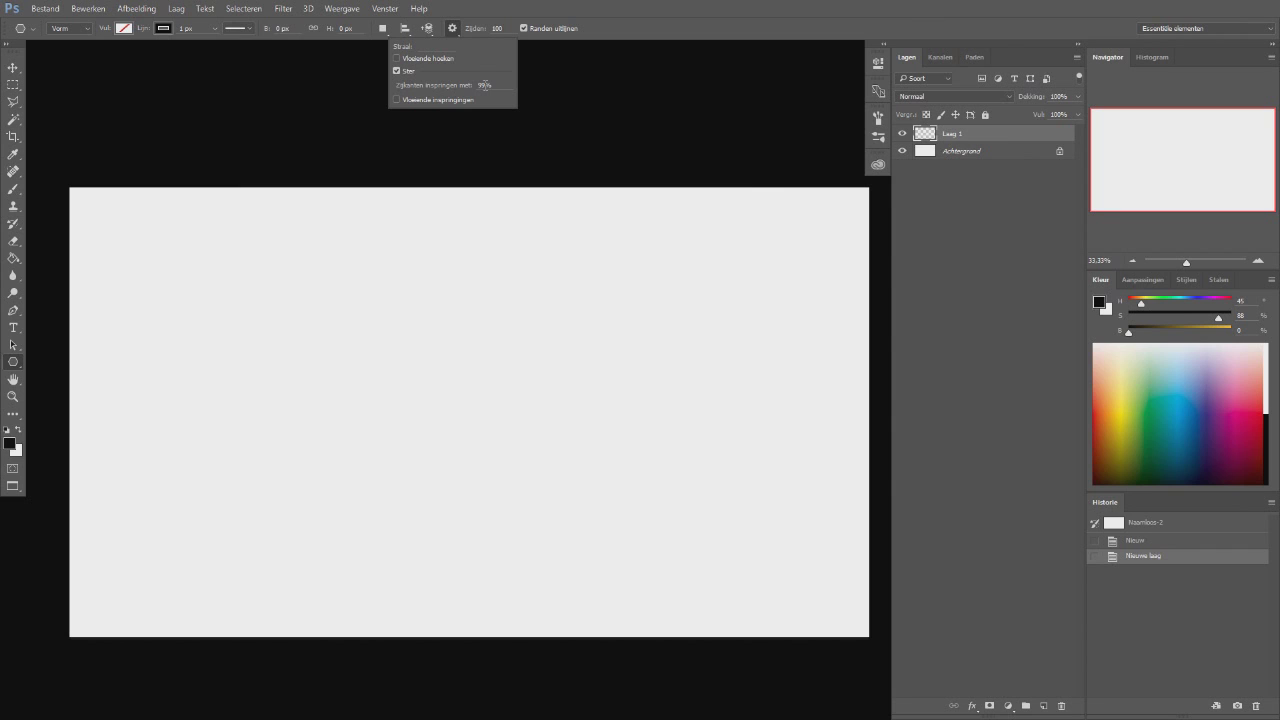
# Make the polygon a 100-sided star with sides indented by 99%.
pyautogui.click(500, 28)
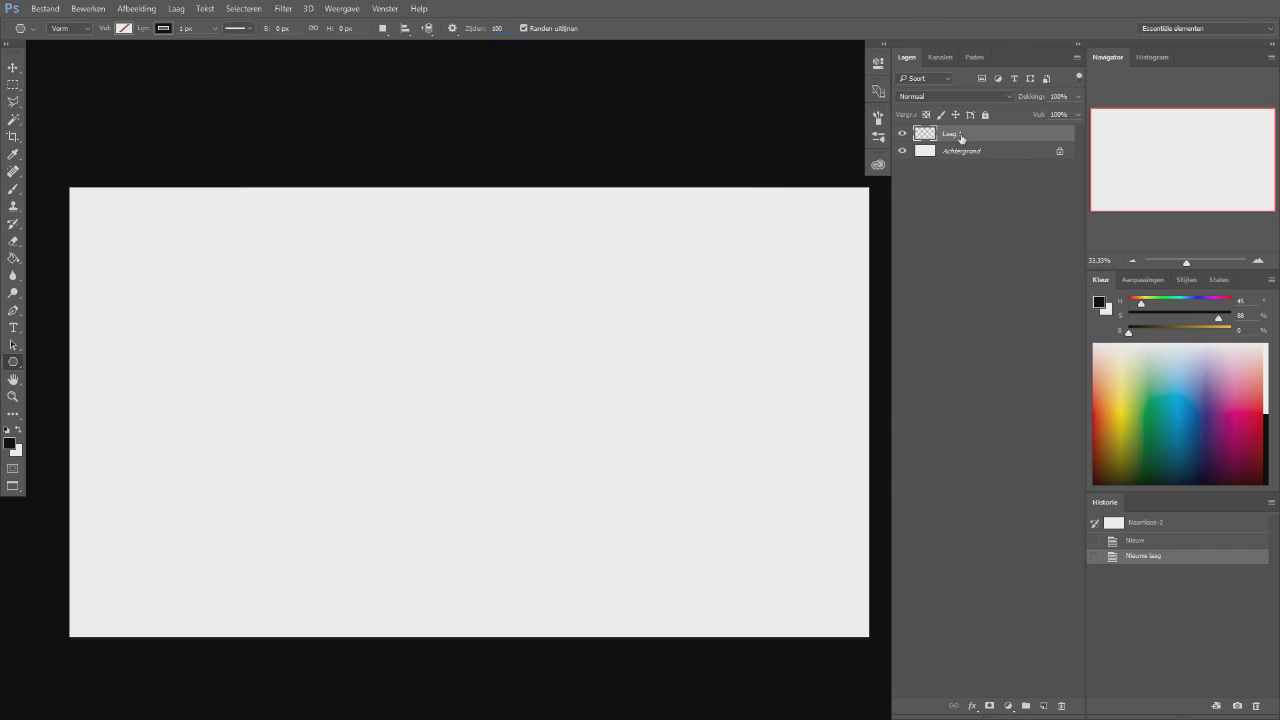
pyautogui.click(14, 190)
# Add layer Laag 2, paint a straight horizontal horizon line on Laag 1, then reselect Laag 2.
pyautogui.click(1043, 706)
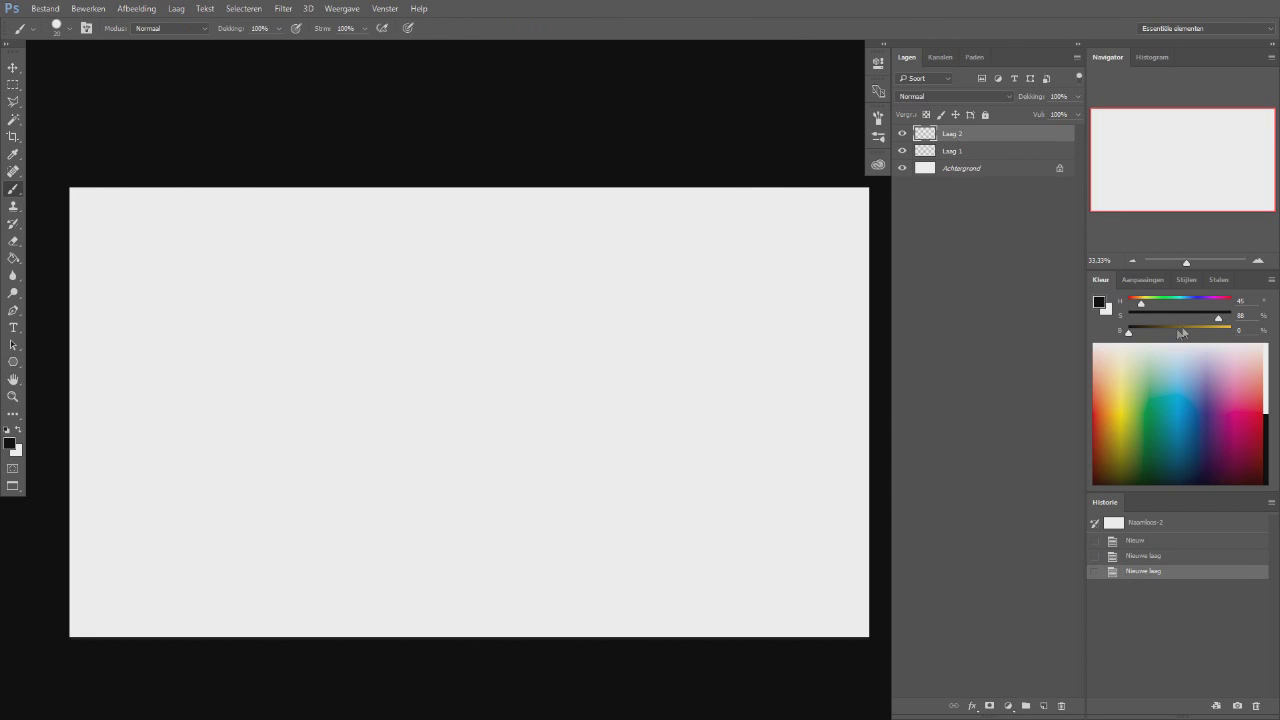
pyautogui.click(958, 152)
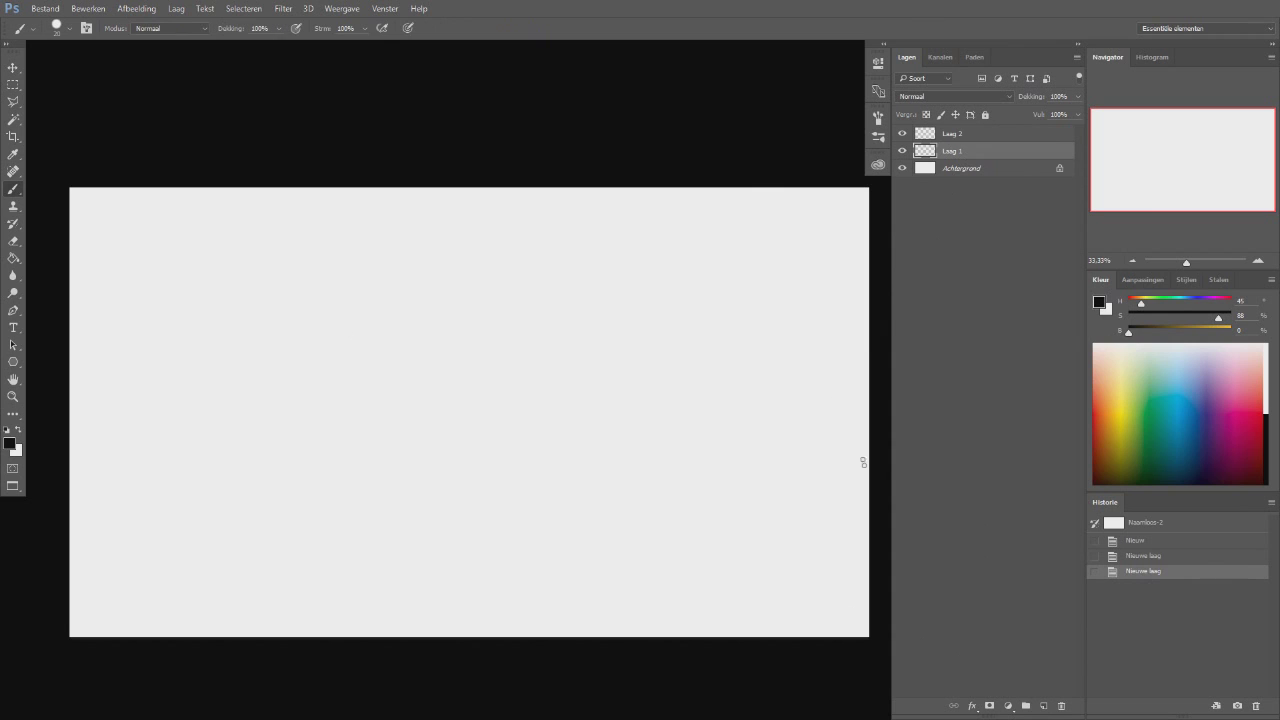
pyautogui.moveTo(863, 462)
pyautogui.mouseDown()
pyautogui.moveTo(70, 490)
pyautogui.moveTo(860, 496)
pyautogui.mouseUp()
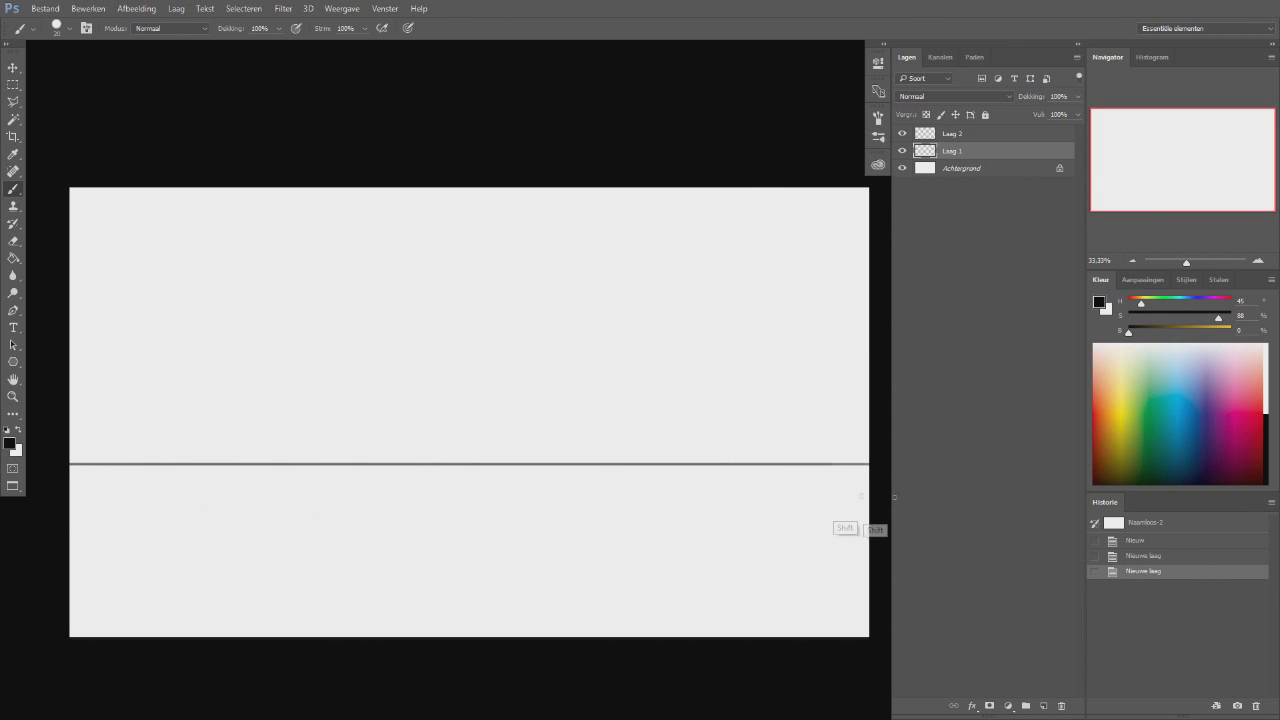
pyautogui.click(966, 134)
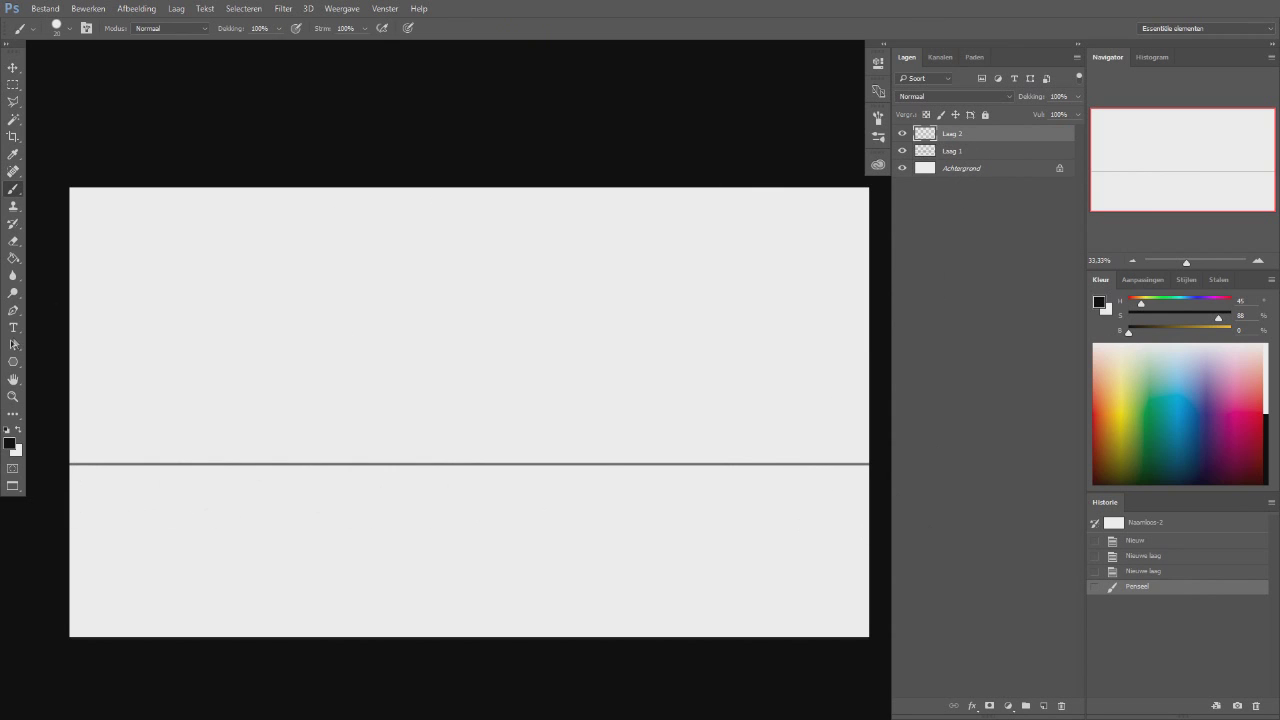
pyautogui.click(13, 361)
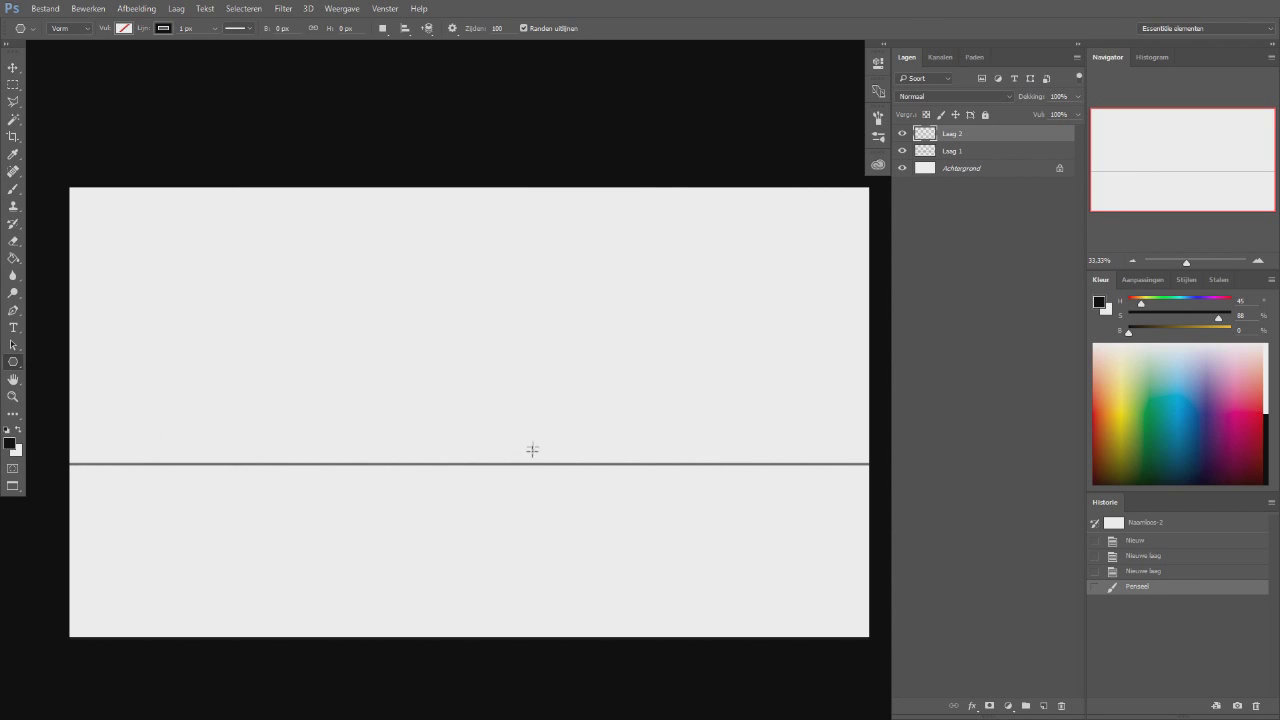
# Draw a proportional 100-point star centred on the horizon, committed as layer Veelhoek 1.
pyautogui.press('shift')
pyautogui.moveTo(482, 464); pyautogui.dragTo(1042, 532)
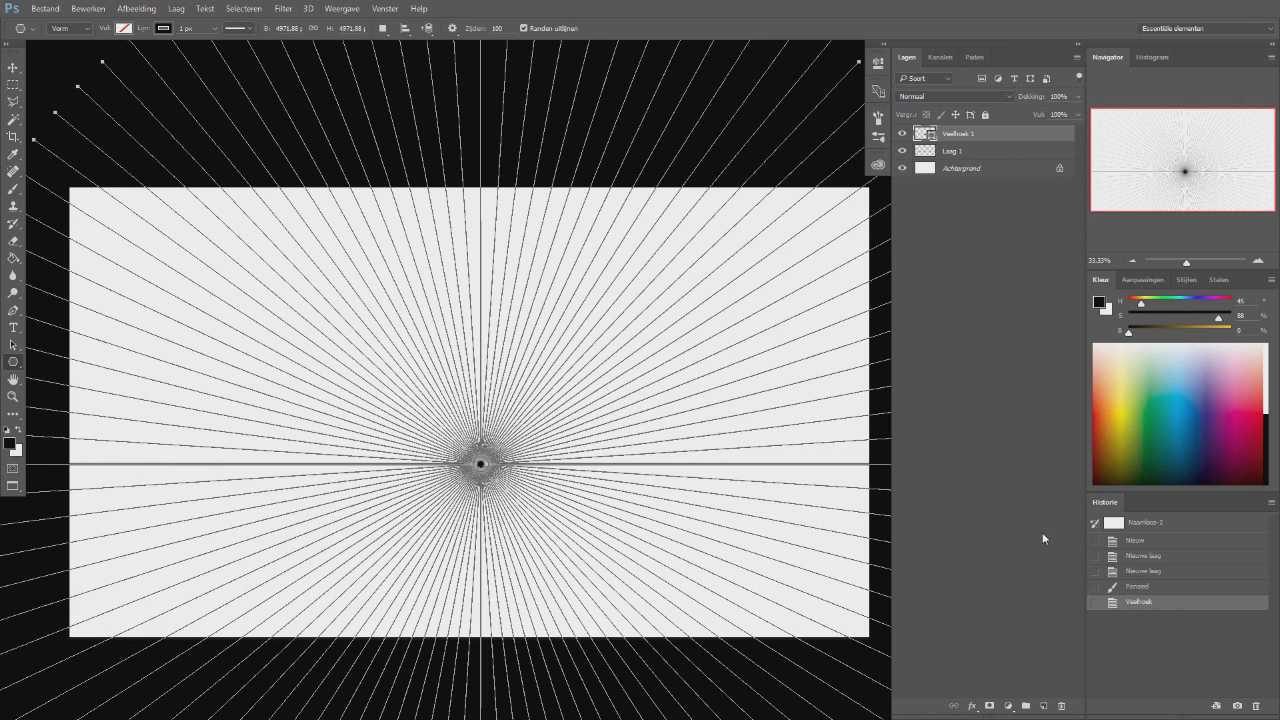
pyautogui.press('Return')
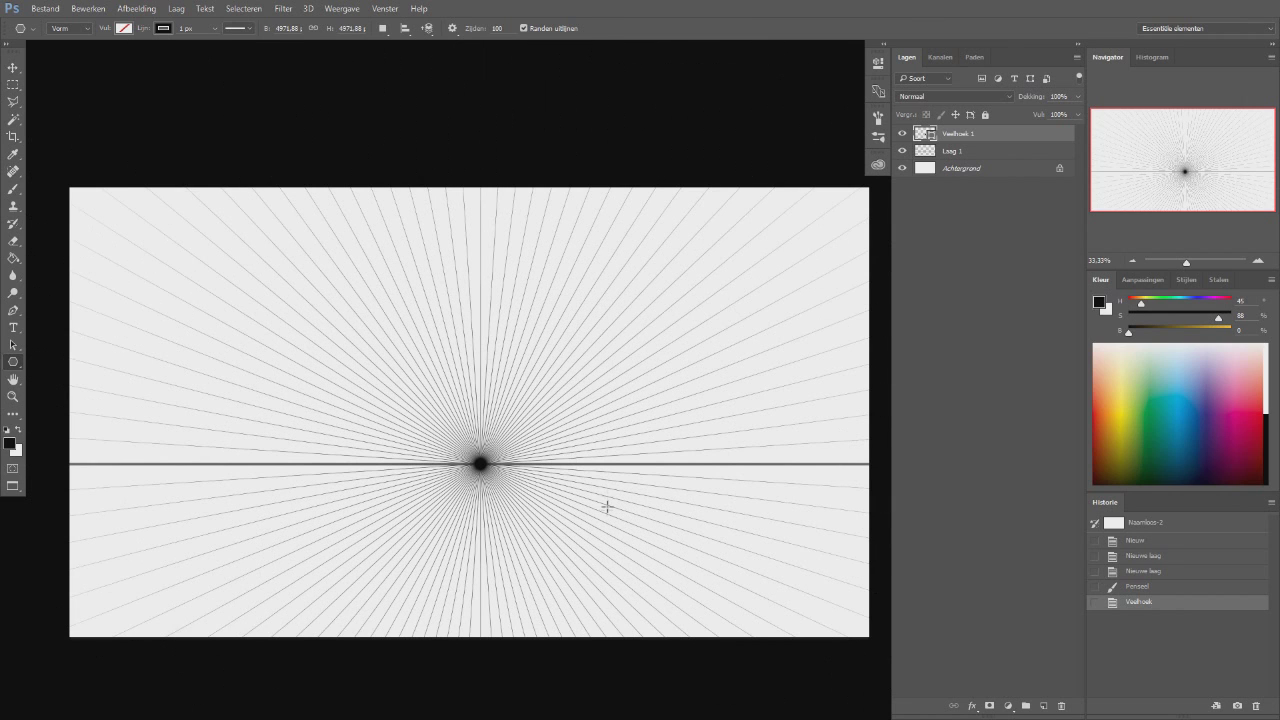
pyautogui.click(13, 190)
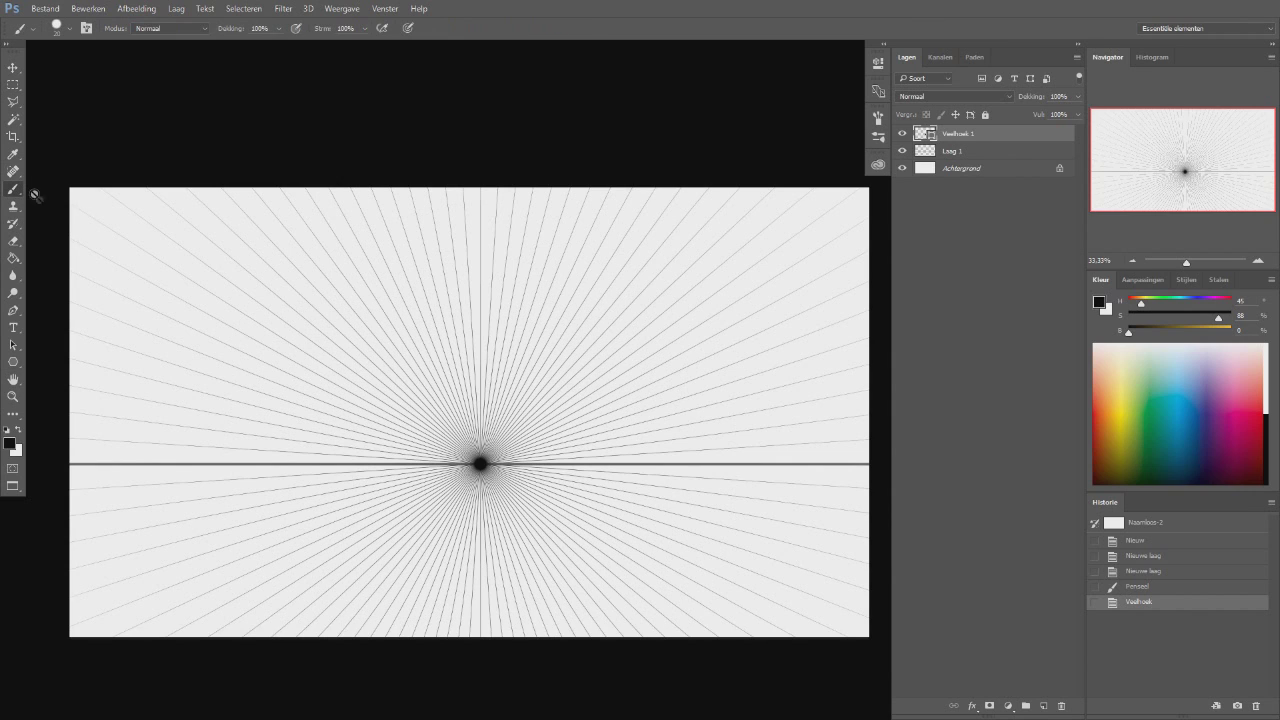
# Rasterize the Veelhoek 1 rays layer and lower its opacity to 28%.
pyautogui.click(479, 387)
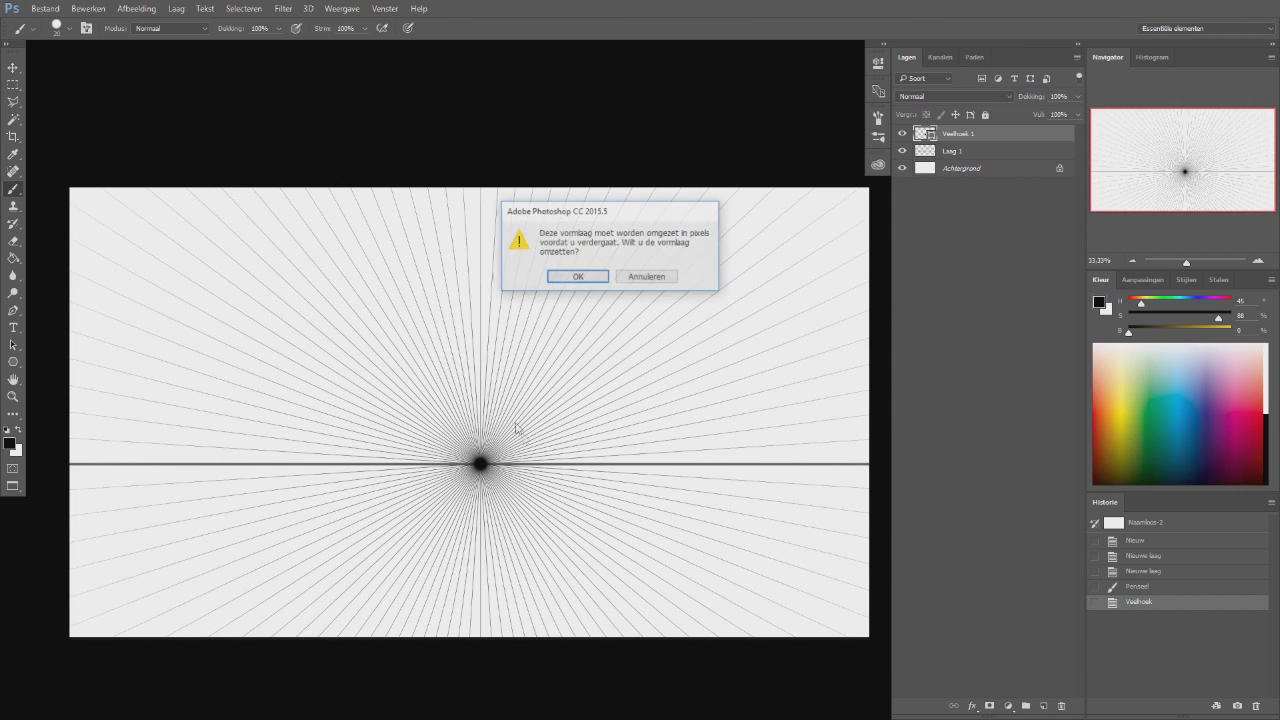
pyautogui.click(595, 282)
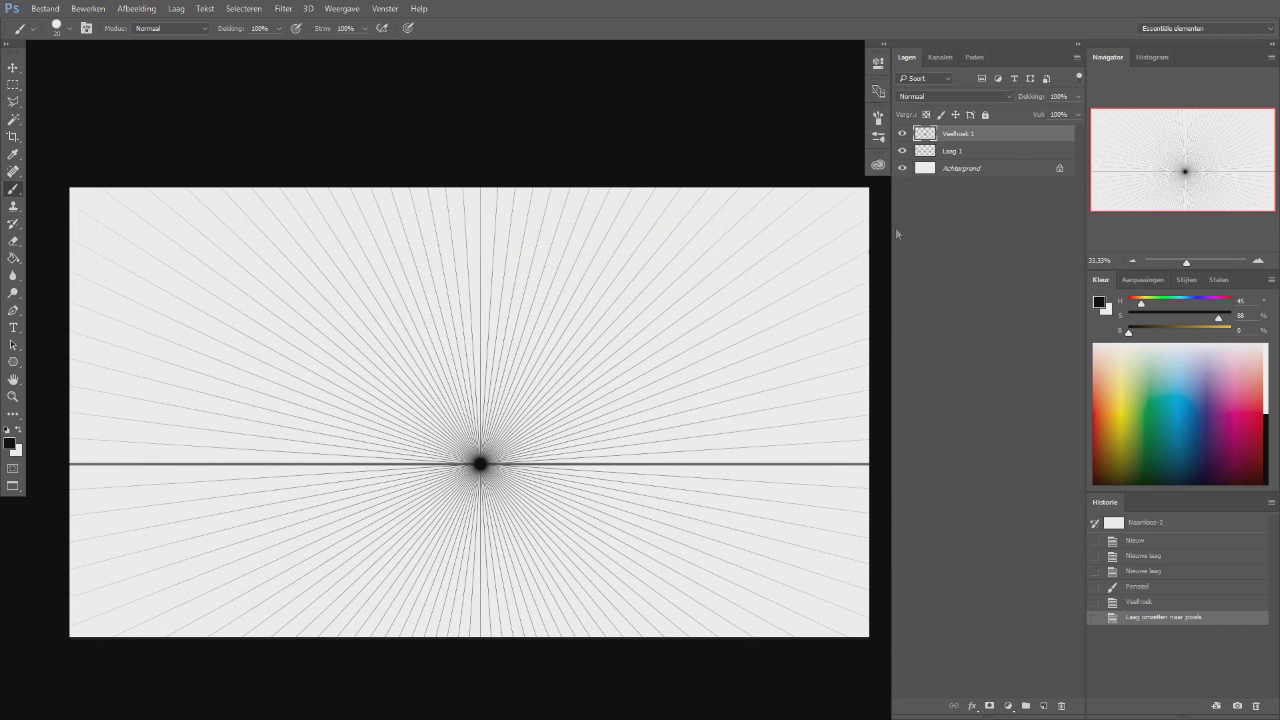
pyautogui.click(1077, 96)
pyautogui.moveTo(1068, 110)
pyautogui.mouseDown()
pyautogui.moveTo(1025, 113)
pyautogui.moveTo(1075, 113)
pyautogui.mouseUp()
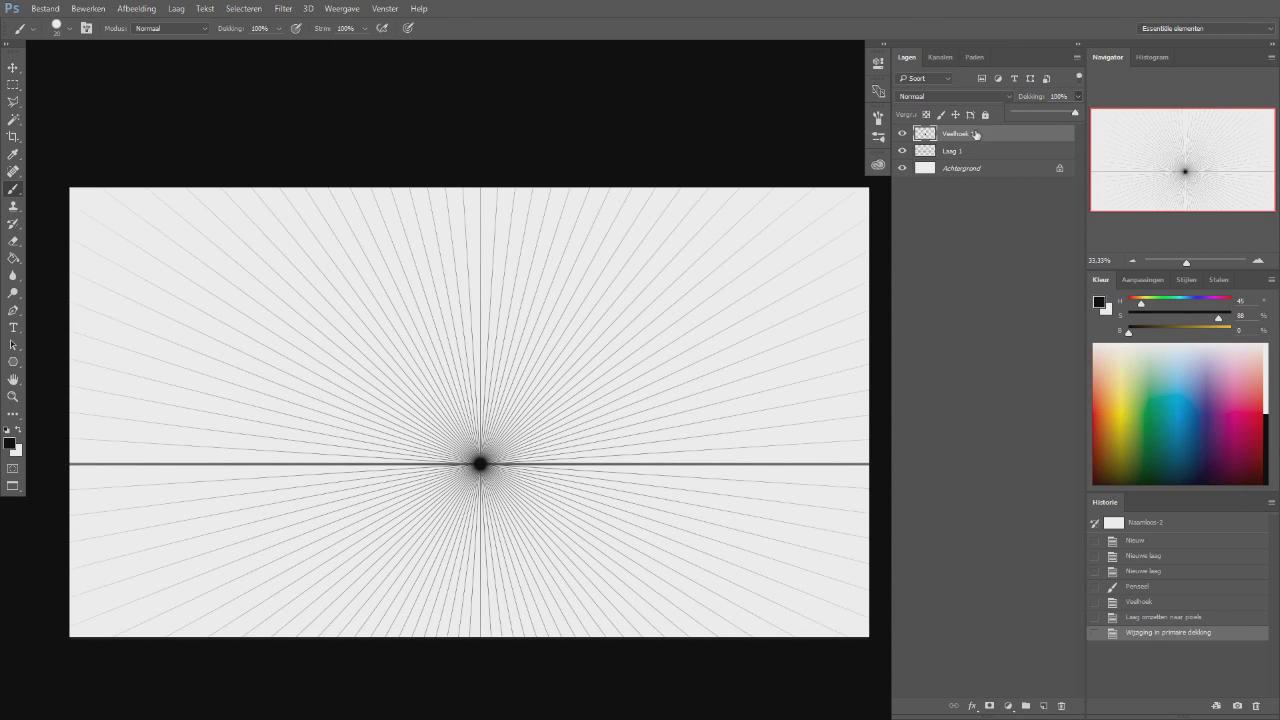
pyautogui.rightClick(976, 134)
# Duplicate the rays layer and move Veelhoek 1 toward the left canvas edge.
pyautogui.click(978, 131)
pyautogui.press('Return')
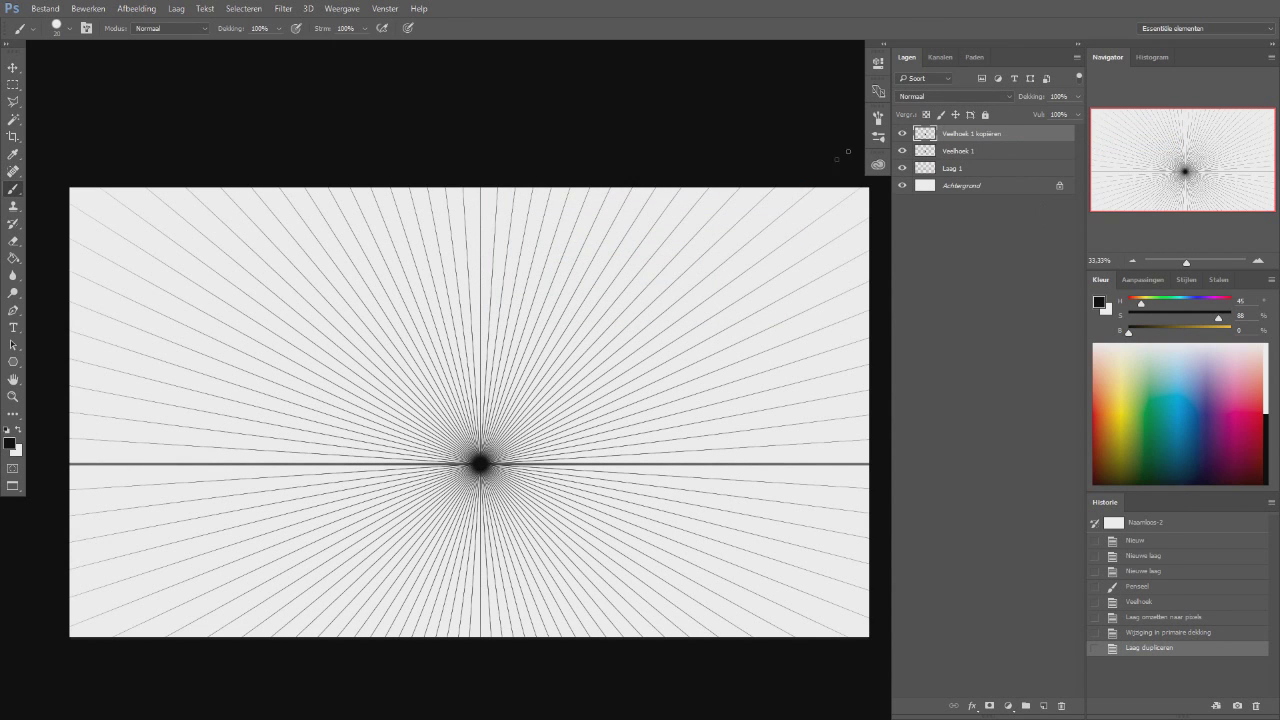
pyautogui.moveTo(966, 155); pyautogui.dragTo(140, 336)
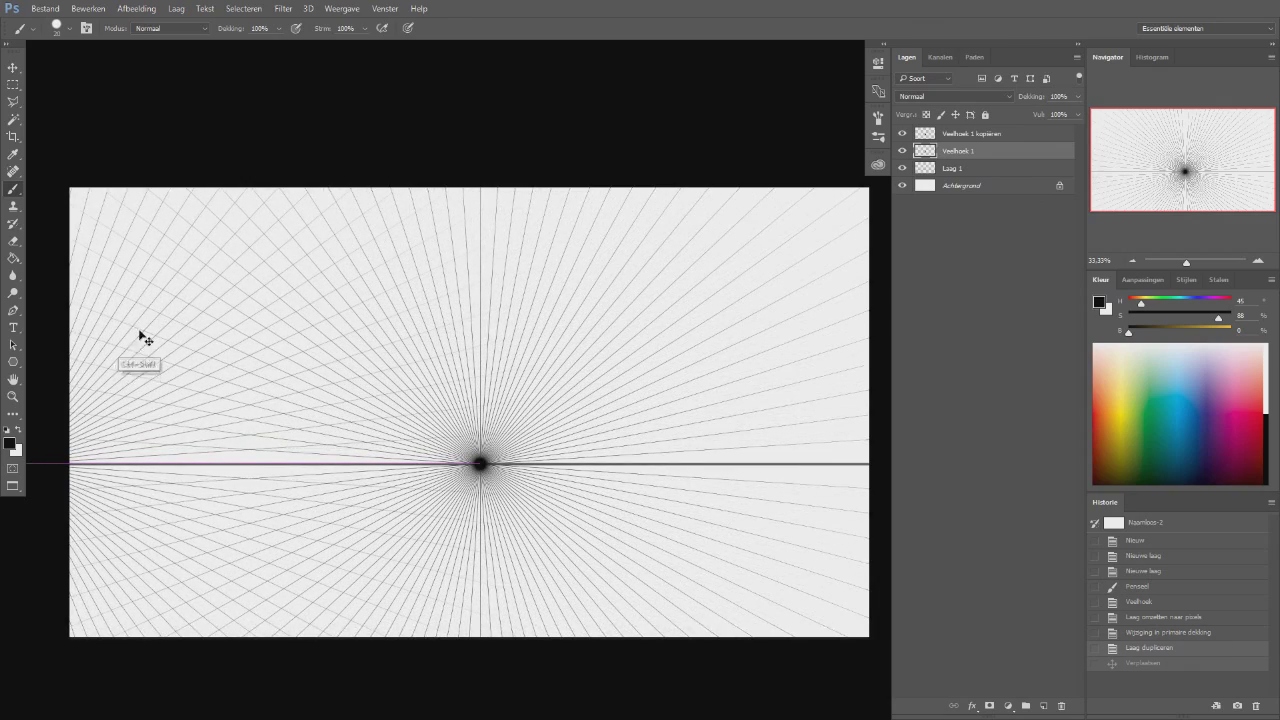
# Place the copied rays' vanishing point at the right canvas edge along the horizon.
pyautogui.click(976, 133)
pyautogui.moveTo(495, 401); pyautogui.dragTo(820, 389)
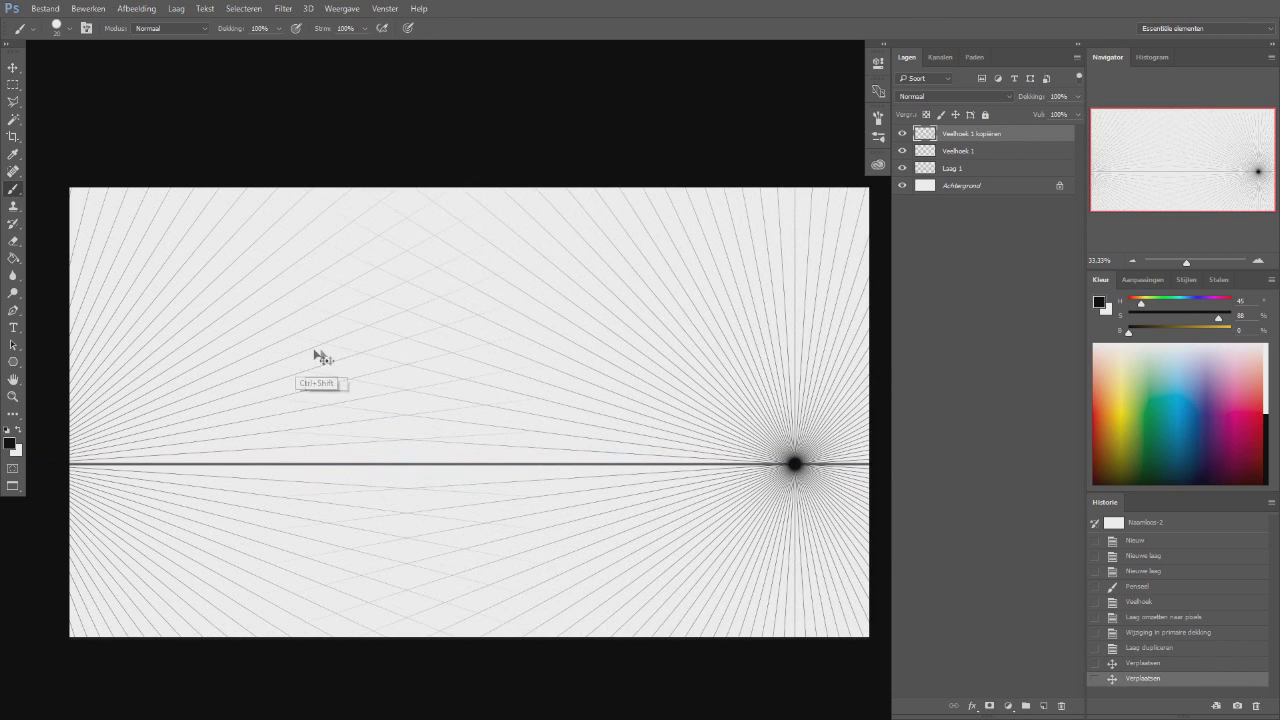
pyautogui.moveTo(318, 357); pyautogui.dragTo(195, 336)
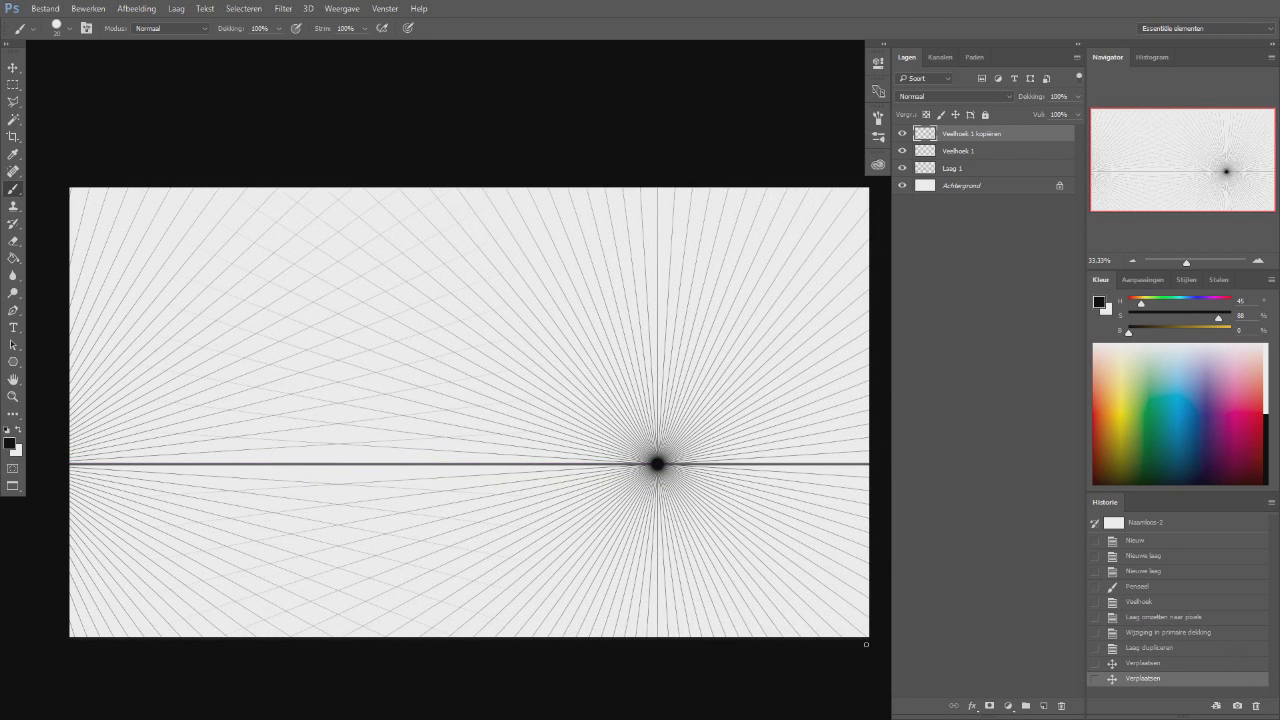
pyautogui.moveTo(451, 363); pyautogui.dragTo(681, 370)
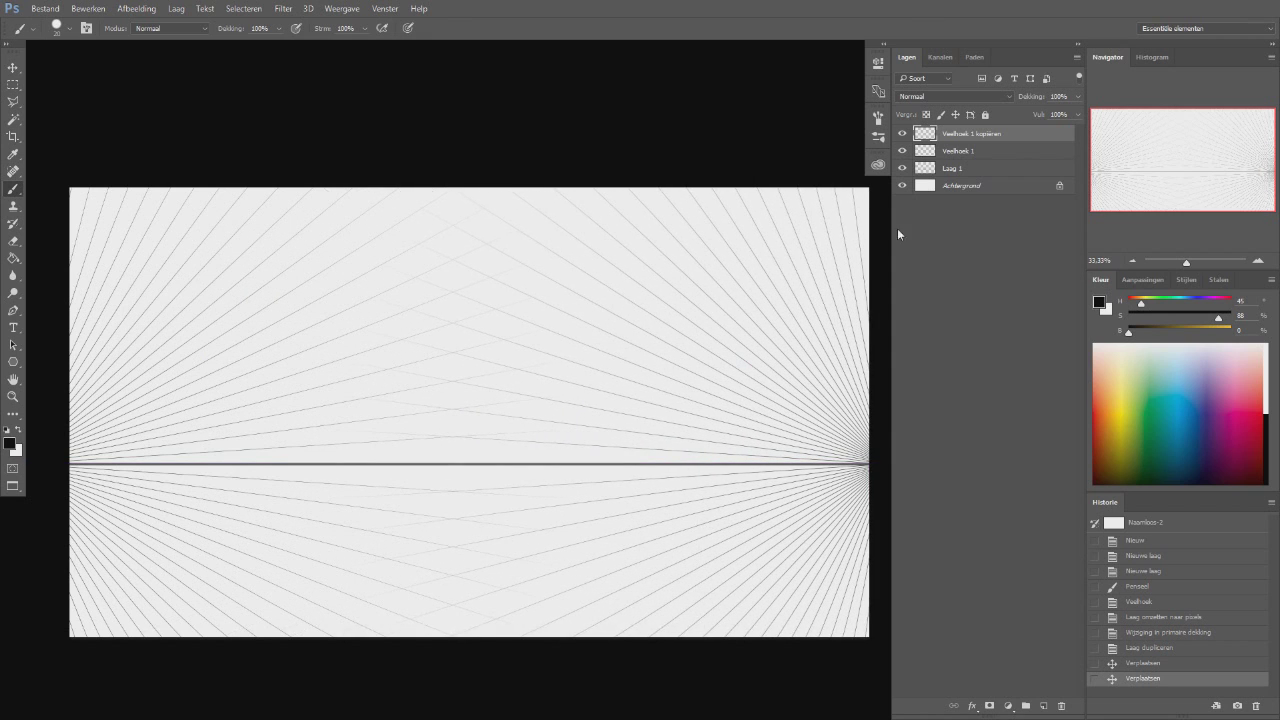
pyautogui.keyDown('shift'); pyautogui.click(952, 168); pyautogui.keyUp('shift')
# Move the horizon and both ray layers together until the horizon sits about three-quarters down.
pyautogui.moveTo(470, 525); pyautogui.dragTo(468, 306)
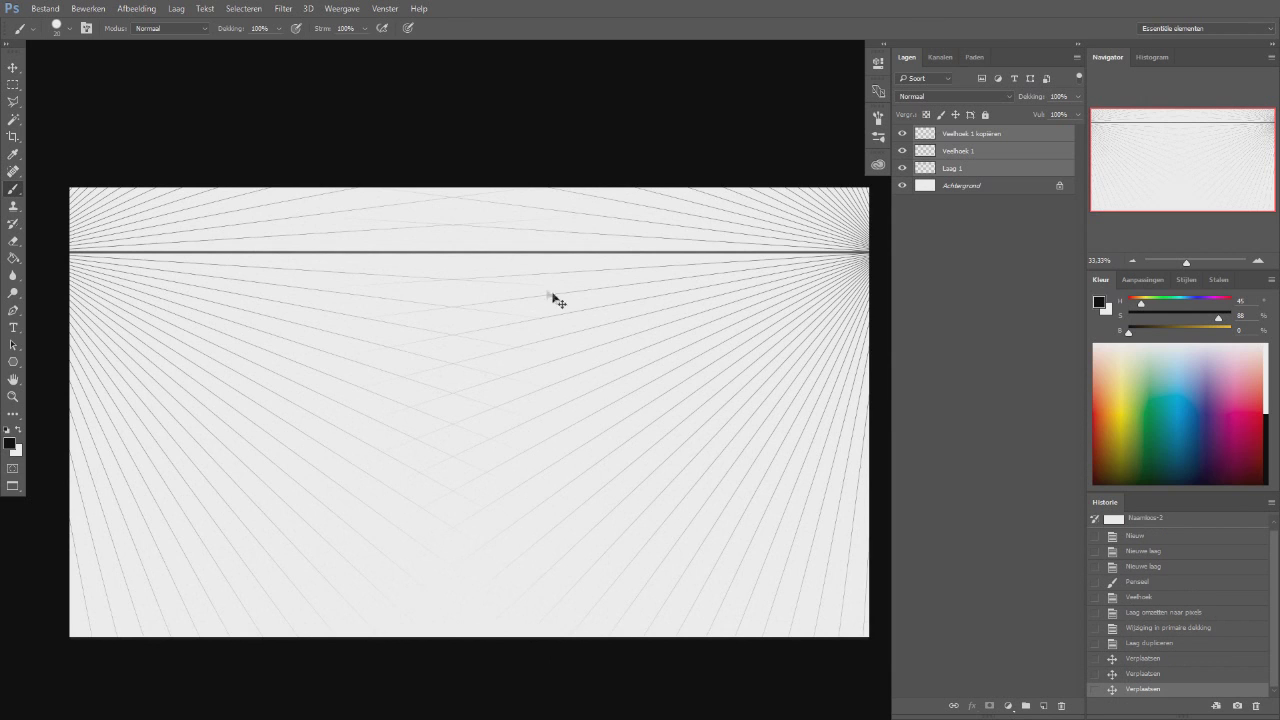
pyautogui.moveTo(556, 300); pyautogui.dragTo(543, 532)
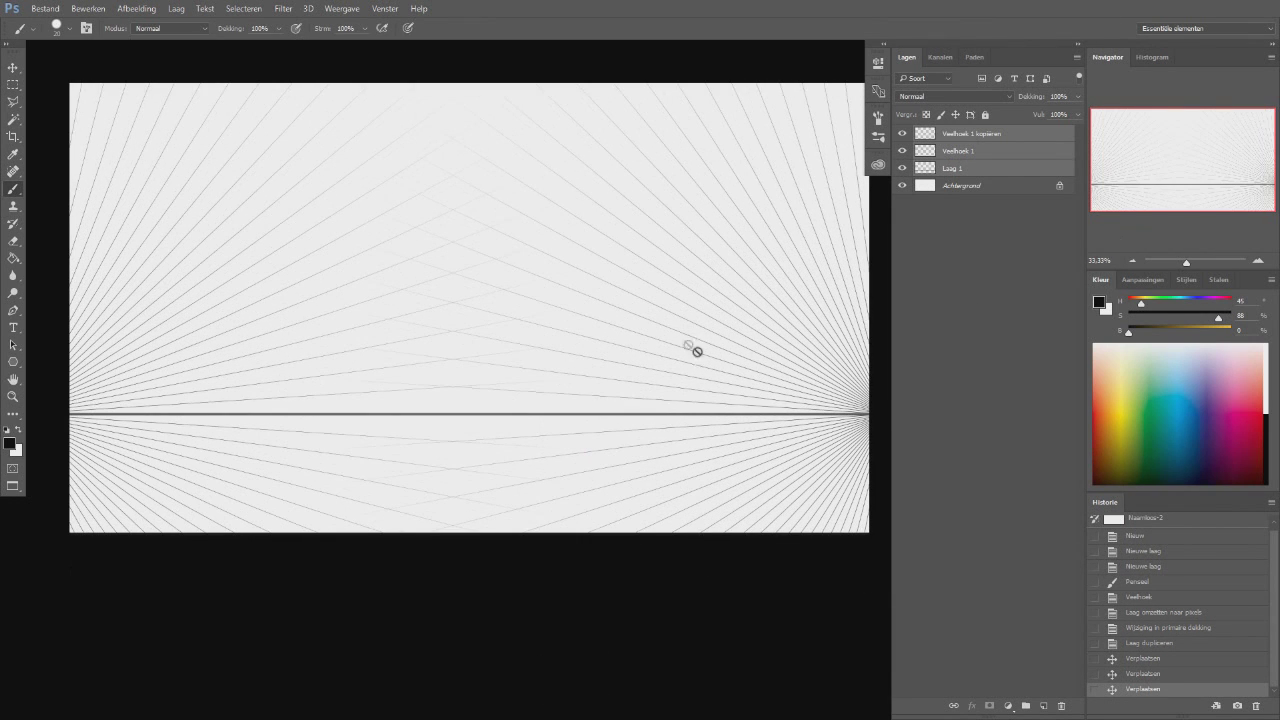
pyautogui.moveTo(477, 253); pyautogui.dragTo(469, 366)
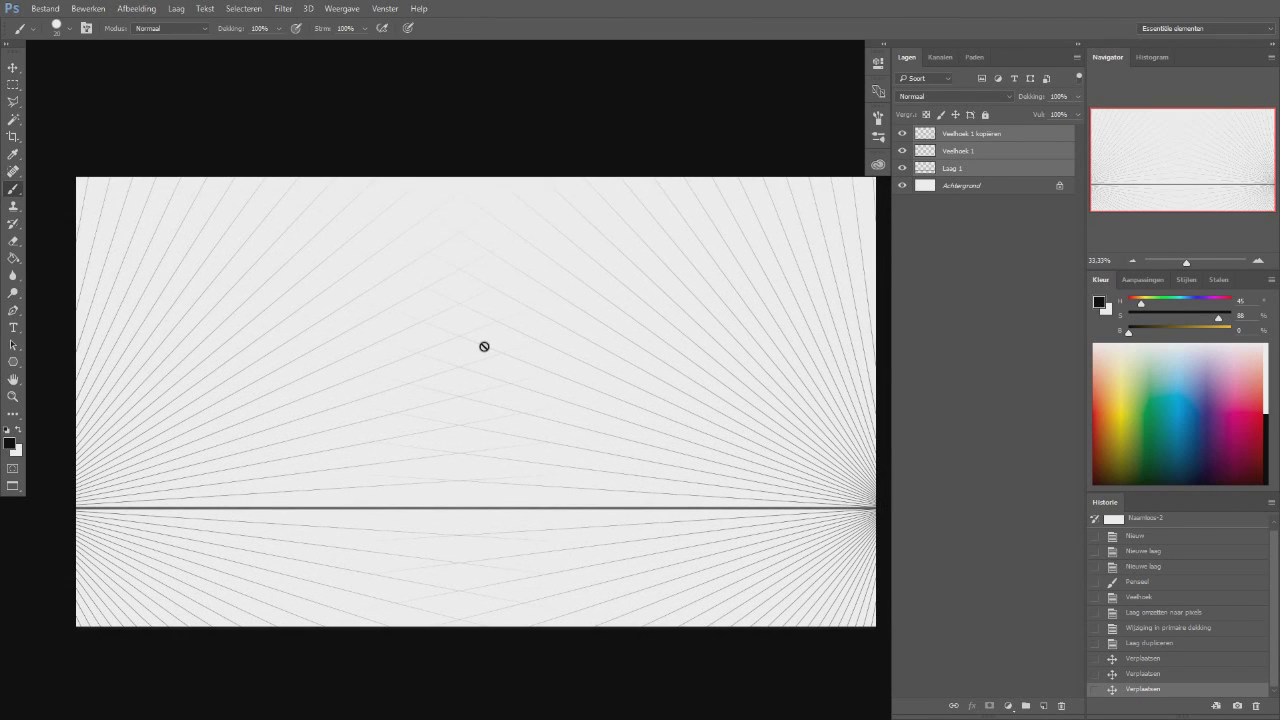